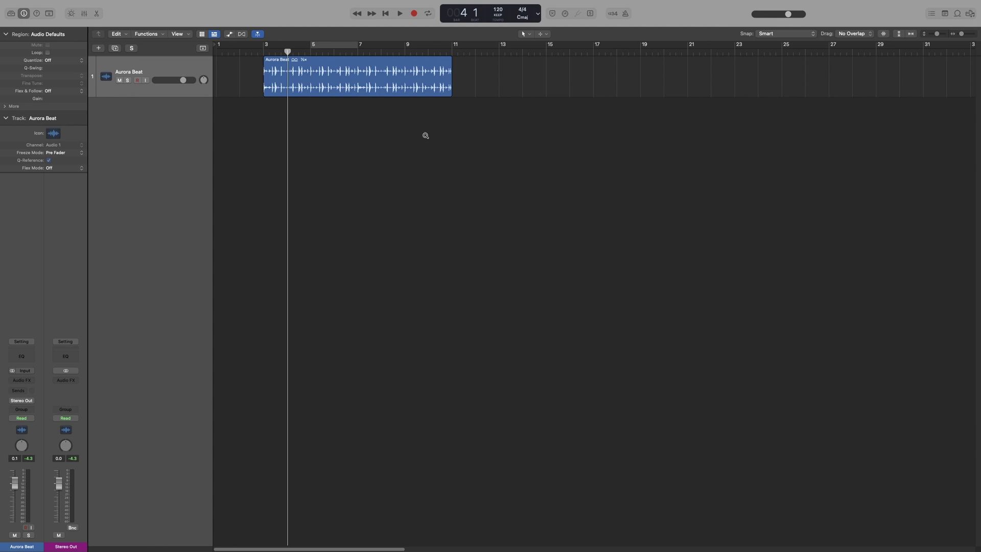
Create a software instrument track with the Steinway Grand Piano patch from the Piano library
{"action": "key", "text": "alt+super+s"}
{"action": "key", "text": "y"}
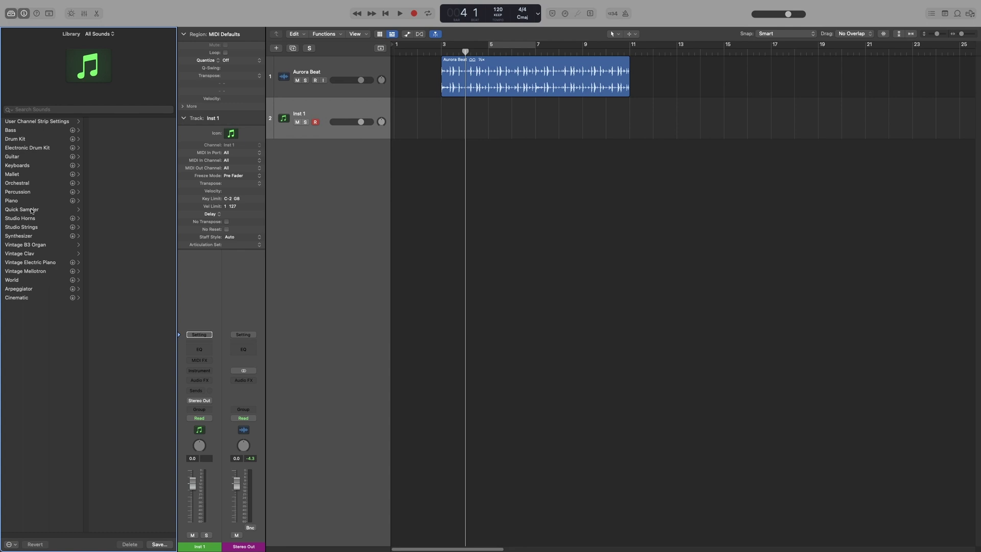
{"action": "left_click", "coordinate": [31, 201]}
{"action": "left_click", "coordinate": [136, 165]}
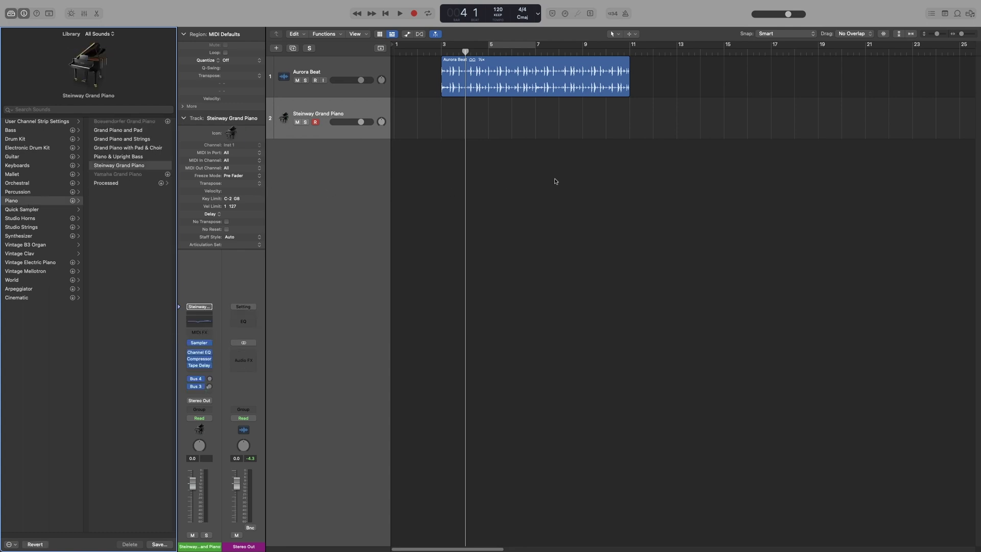
{"action": "key", "text": "y"}
{"action": "key", "text": "super+Down"}
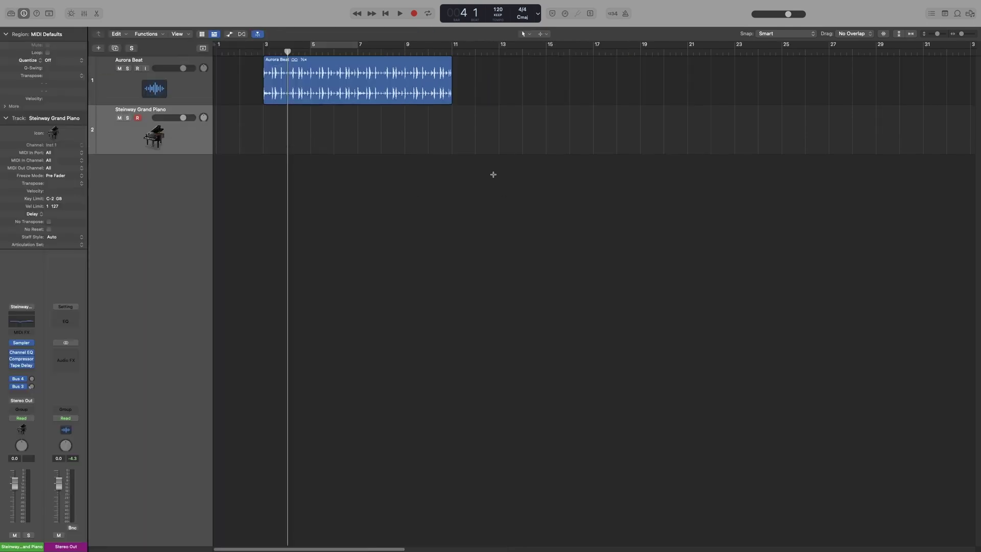
{"action": "key", "text": "super+Down"}
{"action": "key", "text": "super+Down"}
{"action": "key", "text": "super+Down"}
{"action": "key", "text": "super+Right"}
{"action": "key", "text": "super+Right"}
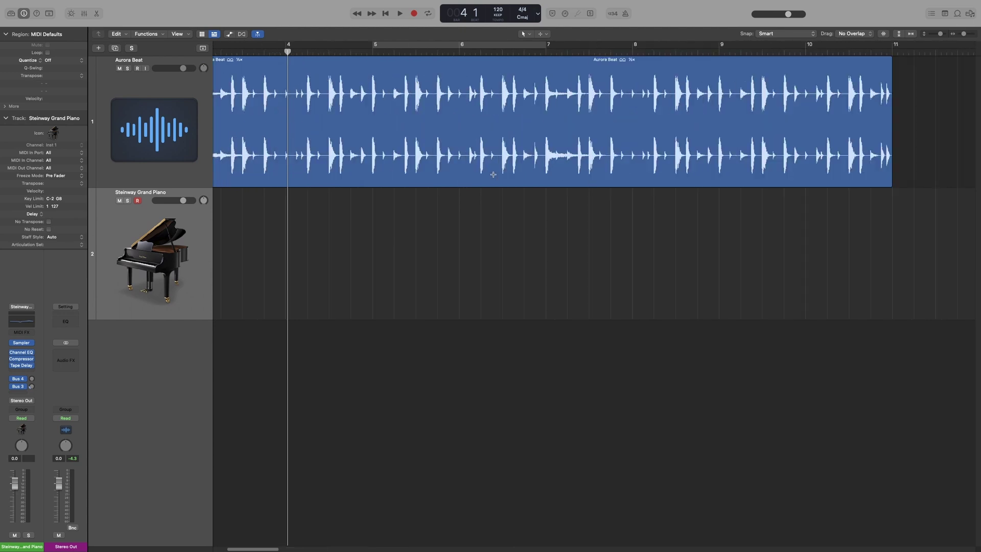
{"action": "key", "text": "super+Down"}
{"action": "key", "text": "super+Left"}
{"action": "scroll", "coordinate": [503, 207], "scroll_direction": "left", "scroll_amount": 3}
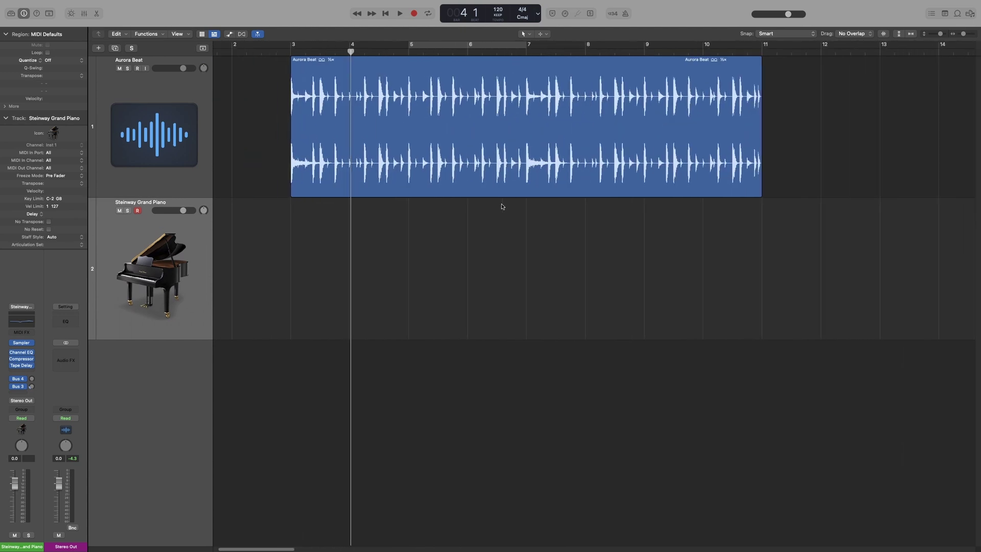
{"action": "scroll", "coordinate": [502, 215], "scroll_direction": "left", "scroll_amount": 2}
{"action": "scroll", "coordinate": [500, 218], "scroll_direction": "left", "scroll_amount": 1}
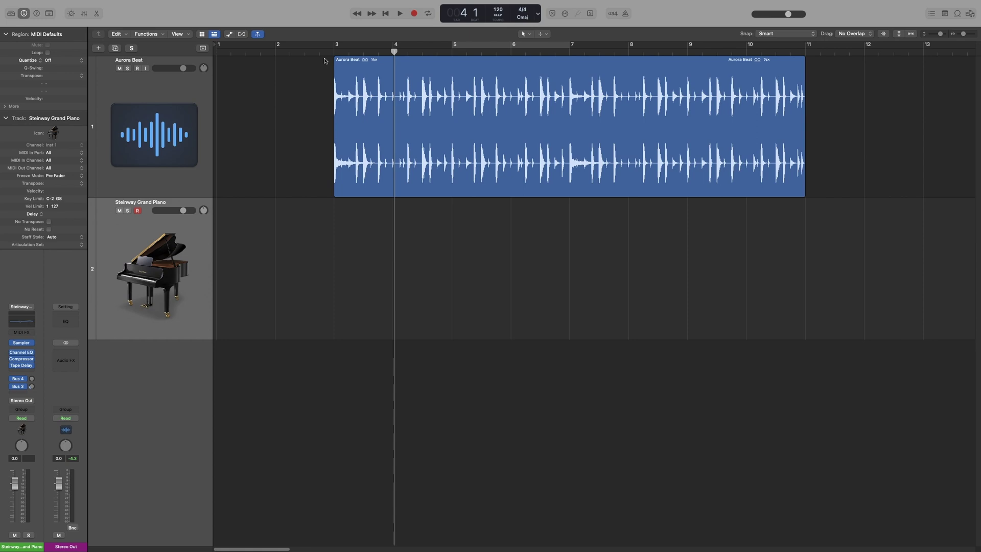
Open Key Commands with Option-K and filter the command list by 'record'
{"action": "key", "text": "alt+k"}
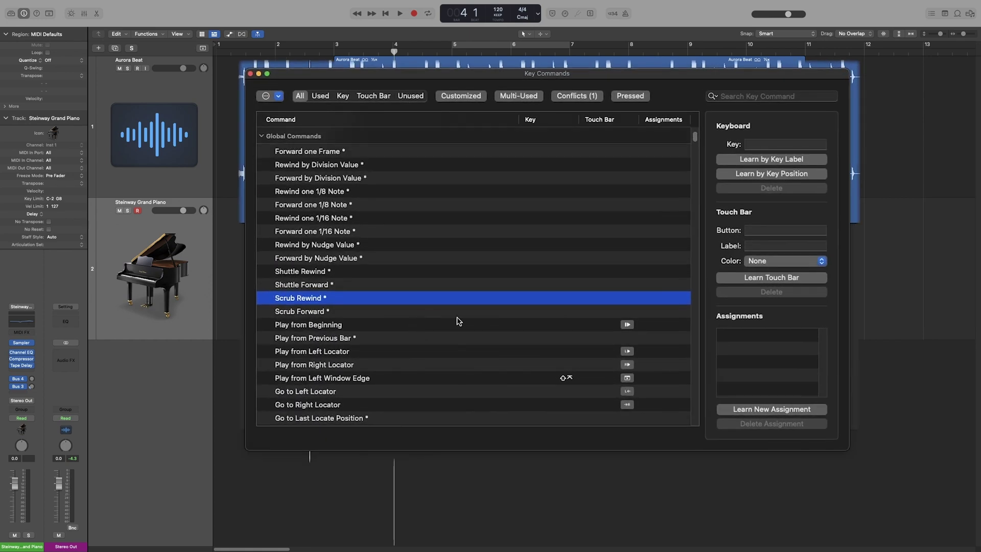
{"action": "scroll", "coordinate": [455, 322], "scroll_direction": "up", "scroll_amount": 3}
{"action": "left_click", "coordinate": [766, 96]}
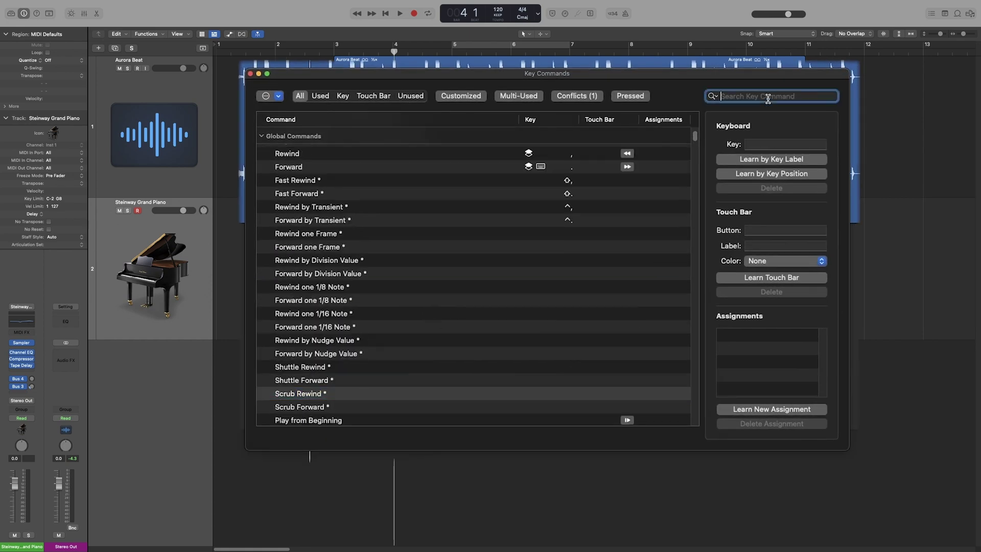
{"action": "type", "text": "record"}
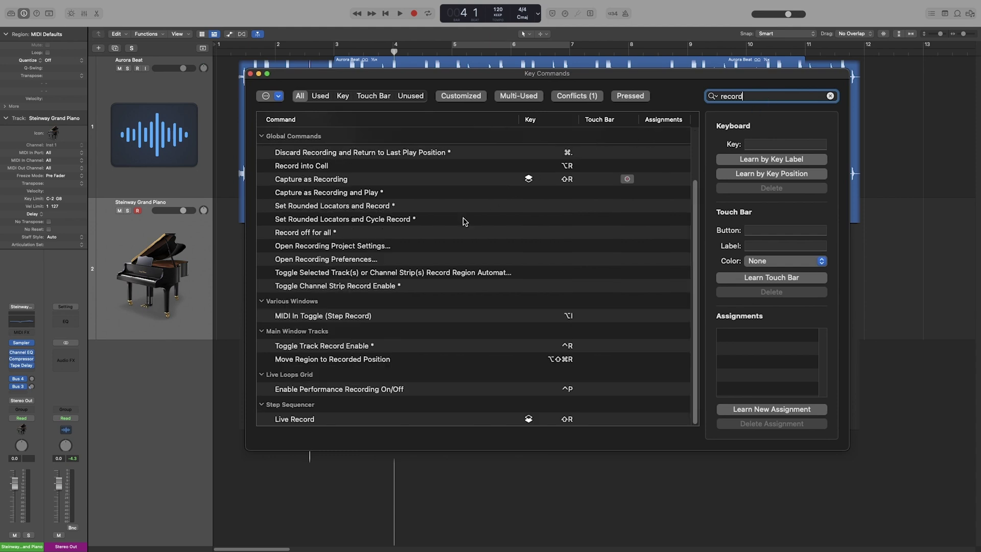
{"action": "scroll", "coordinate": [462, 222], "scroll_direction": "up", "scroll_amount": 3}
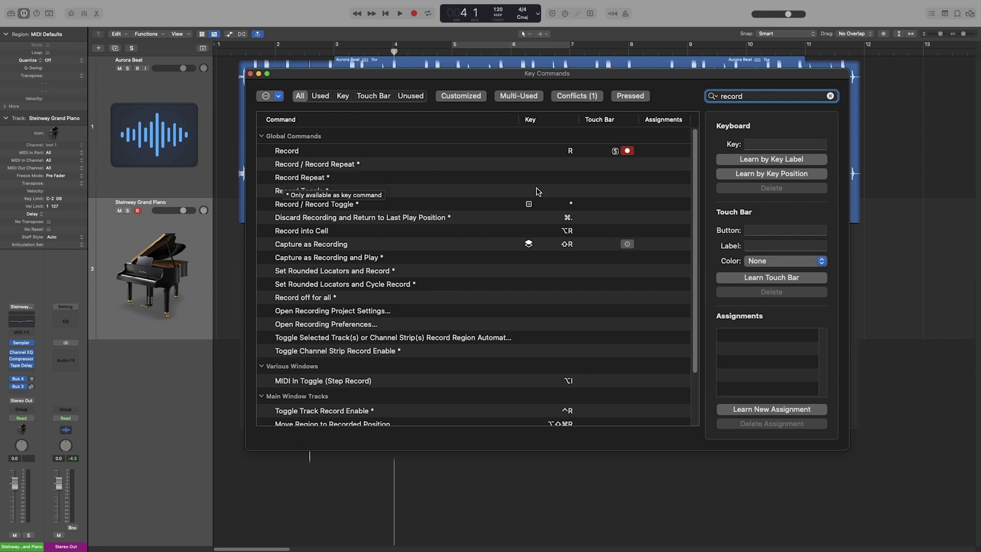
Assign Record / Record Repeat a Control-key shortcut after cancelling a conflicting Option-key attempt
{"action": "left_click", "coordinate": [331, 166]}
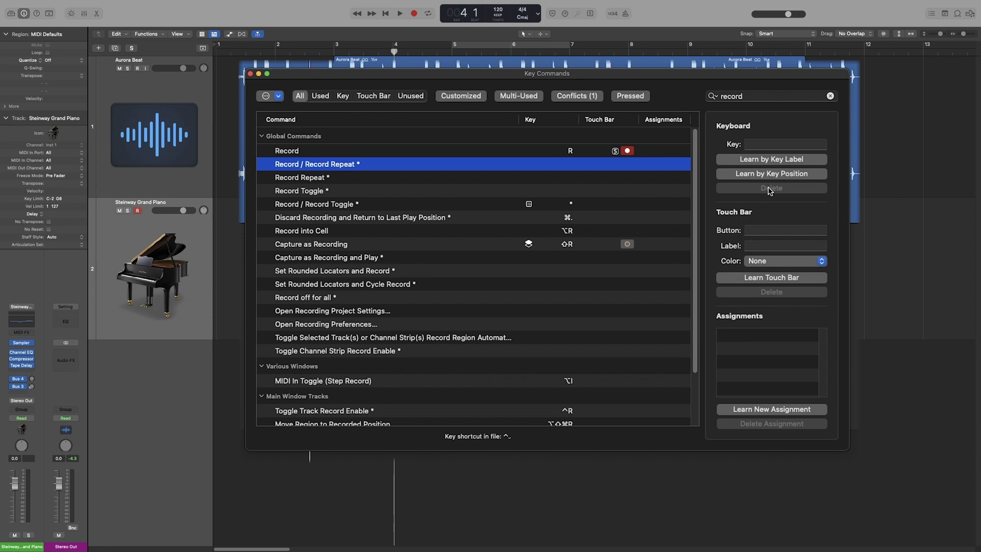
{"action": "left_click", "coordinate": [783, 163]}
{"action": "key", "text": "alt+period"}
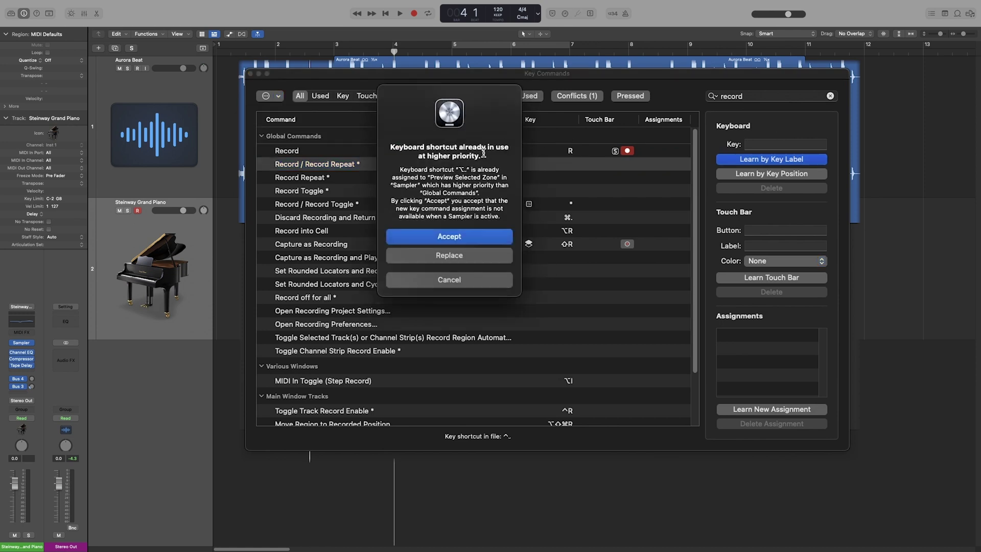
{"action": "left_click", "coordinate": [468, 284]}
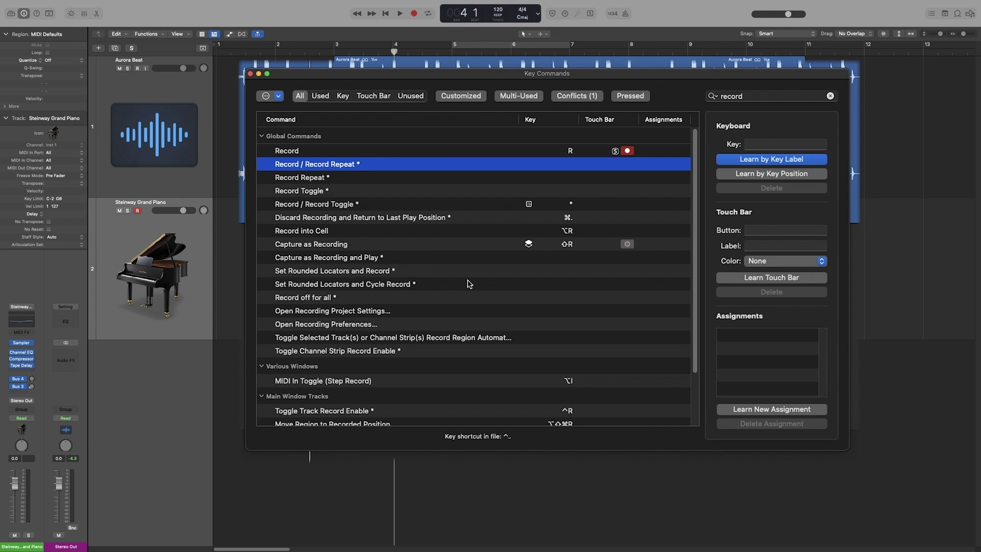
{"action": "key", "text": "ctrl+period"}
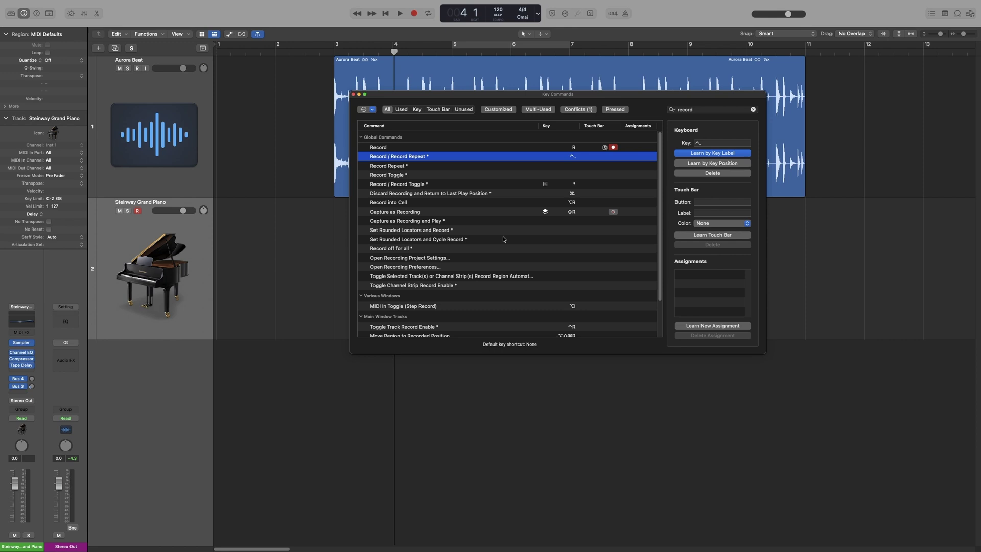
Close Key Commands, place the playhead at bar 3 and enable the count-in
{"action": "left_click", "coordinate": [354, 94]}
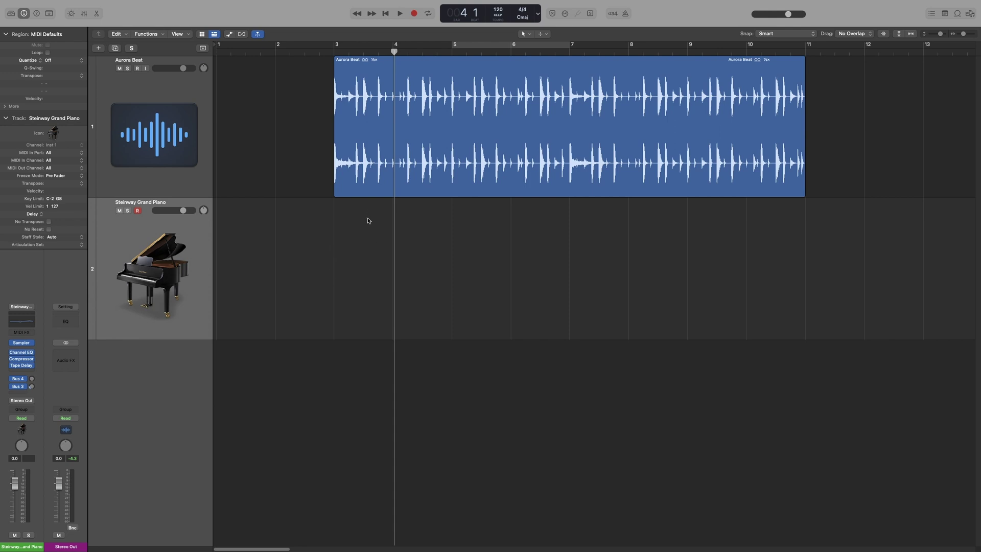
{"action": "left_click", "coordinate": [333, 52]}
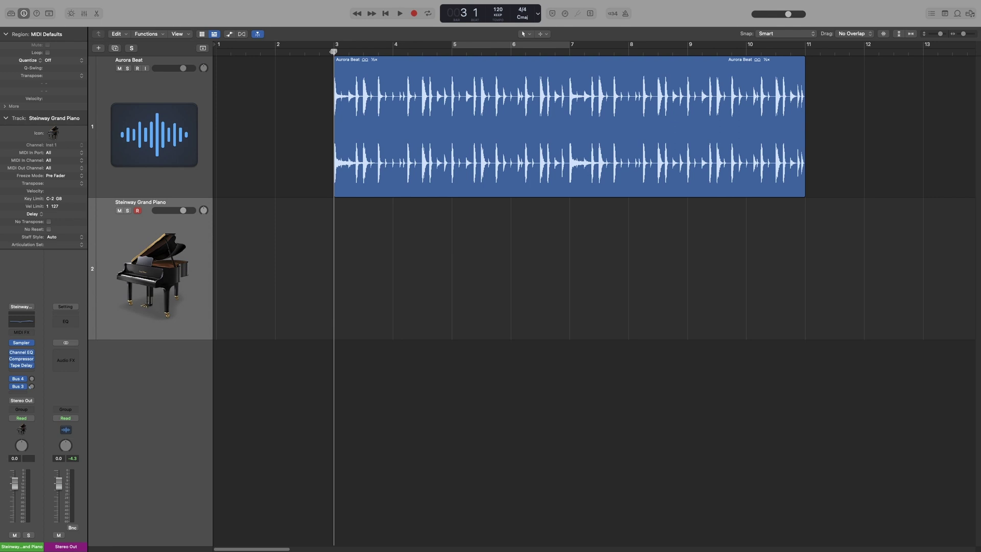
{"action": "key", "text": "shift+k"}
Record the piano part from bar 3, retaking twice, then stop and keep the take
{"action": "key", "text": "r"}
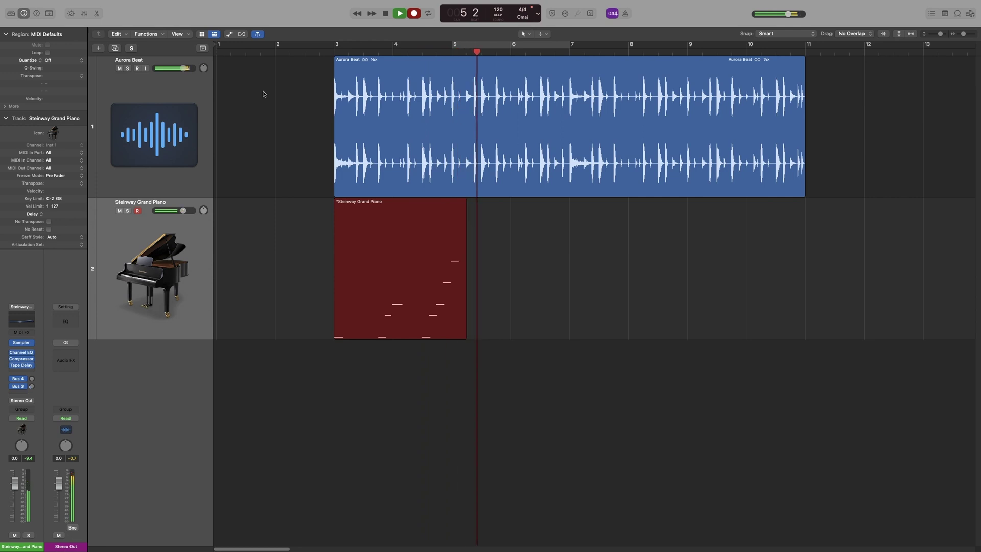
{"action": "key", "text": "super+alt+r"}
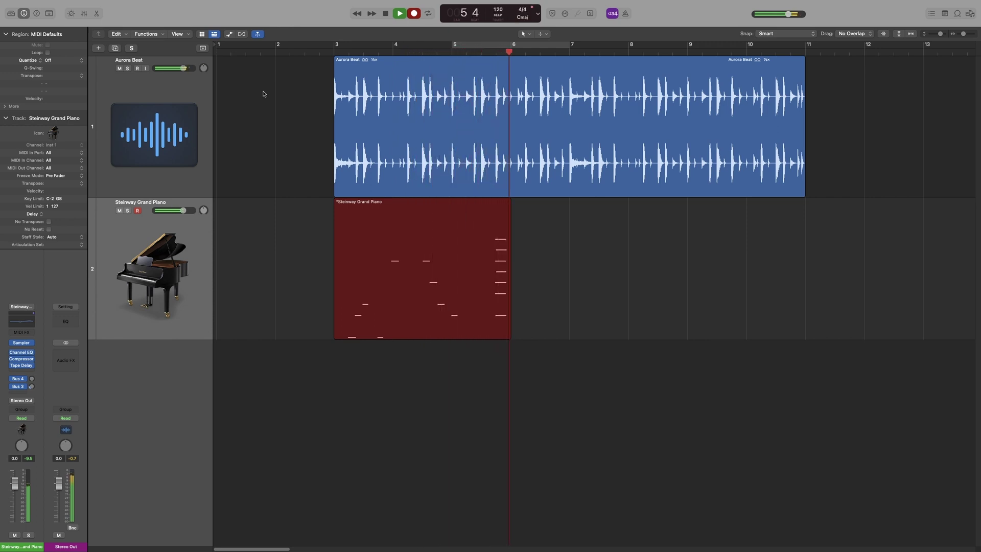
{"action": "key", "text": "super+period"}
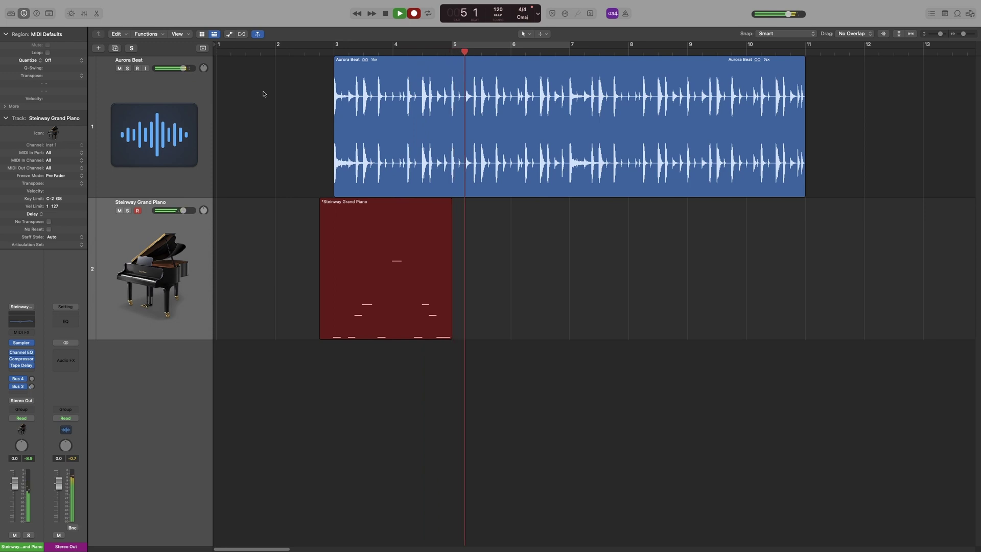
{"action": "key", "text": "space"}
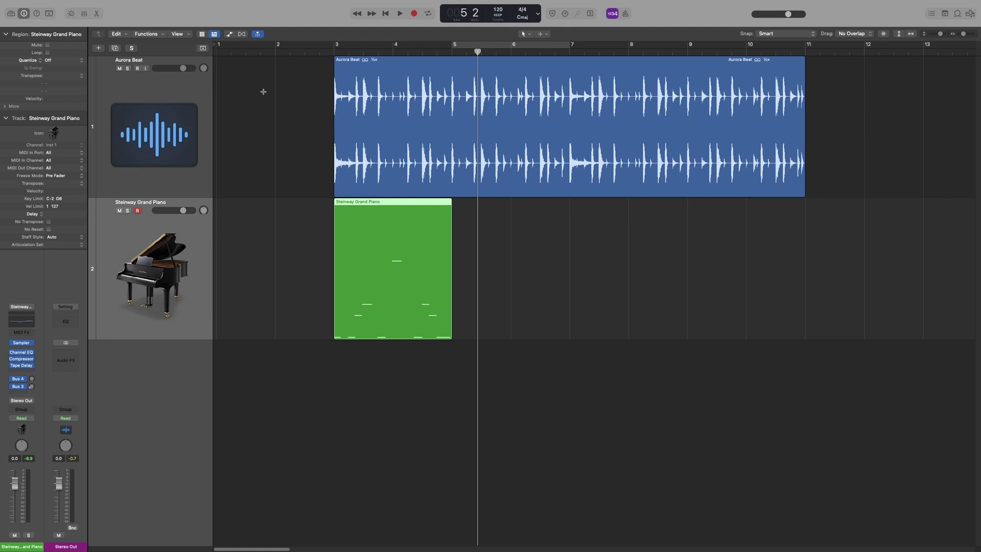
Open Recording settings and check the MIDI Cycle On popup, keeping Create Track Alternatives
{"action": "key", "text": "super+comma"}
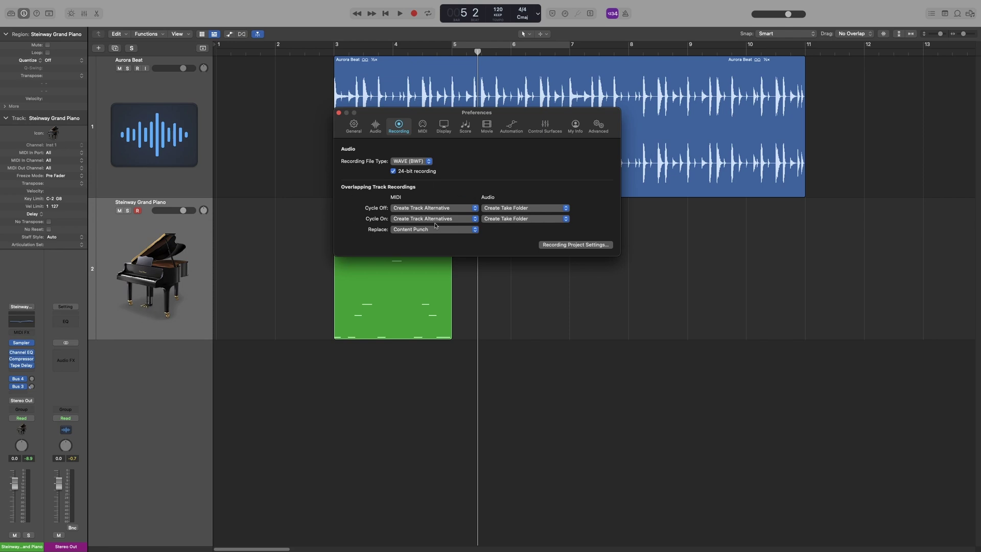
{"action": "left_click", "coordinate": [403, 219]}
{"action": "left_click", "coordinate": [403, 220]}
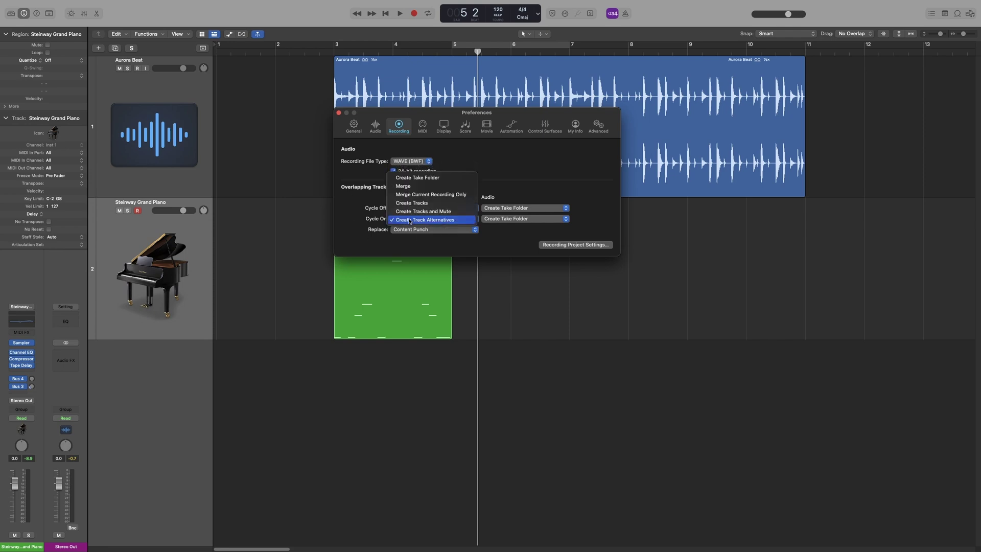